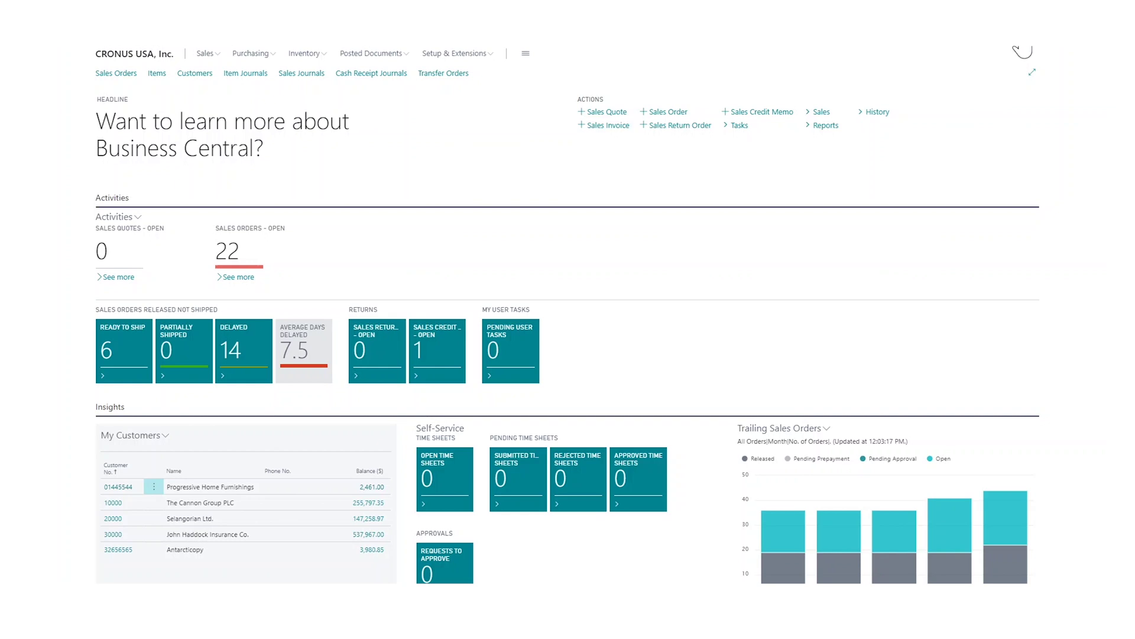
Step: Review the Over-Receipt Codes list showing OVERRCPT10 at 10% tolerance, then return home
{"action": "key", "text": "alt+q"}
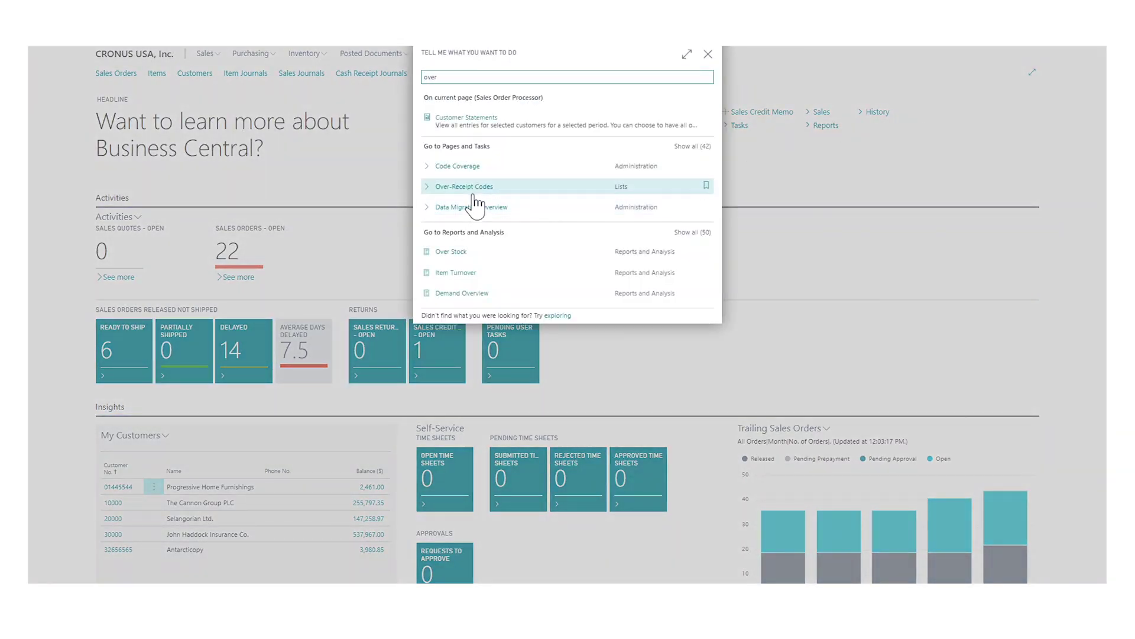
{"action": "left_click", "coordinate": [464, 187]}
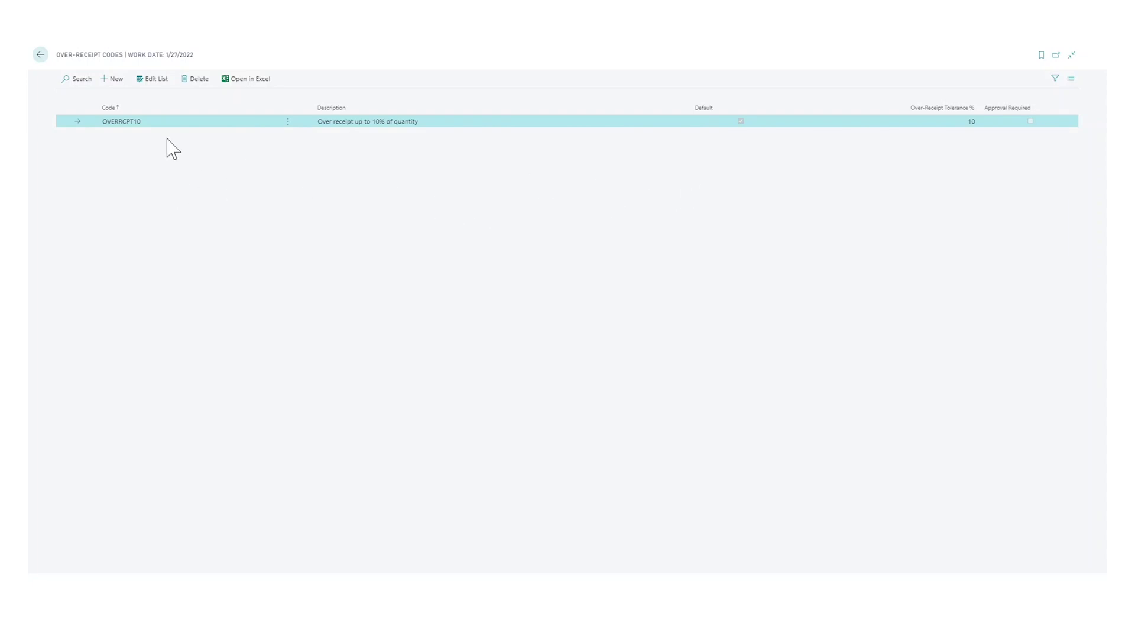
{"action": "left_click", "coordinate": [40, 55]}
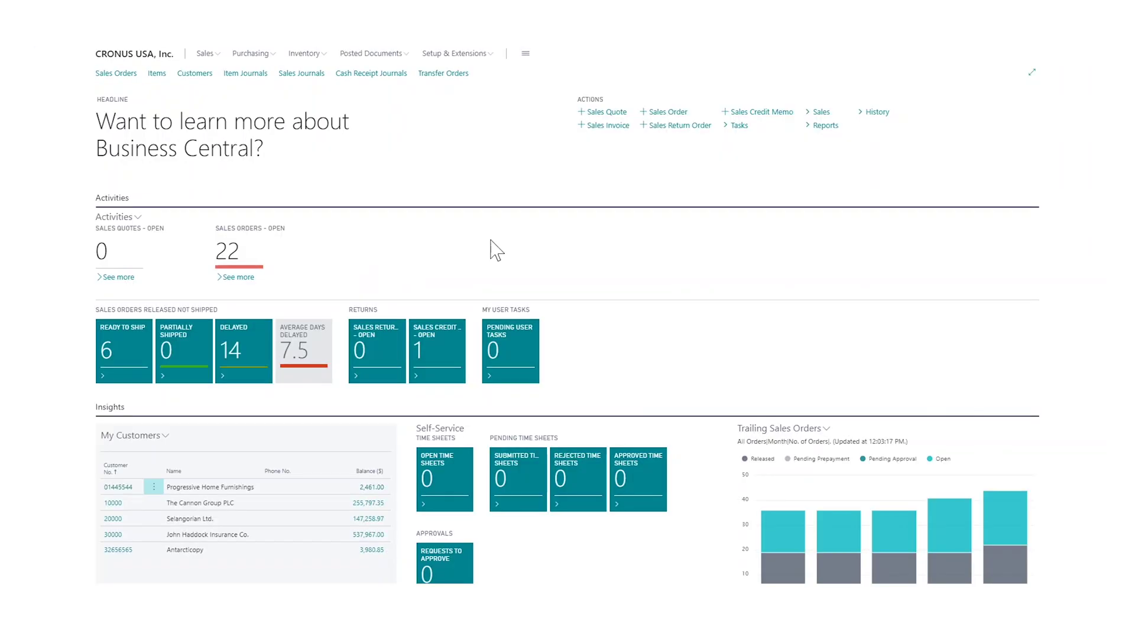
Step: Confirm the Progressive Home Furnishings vendor card carries over-receipt code OVERRCPT10
{"action": "key", "text": "alt+q"}
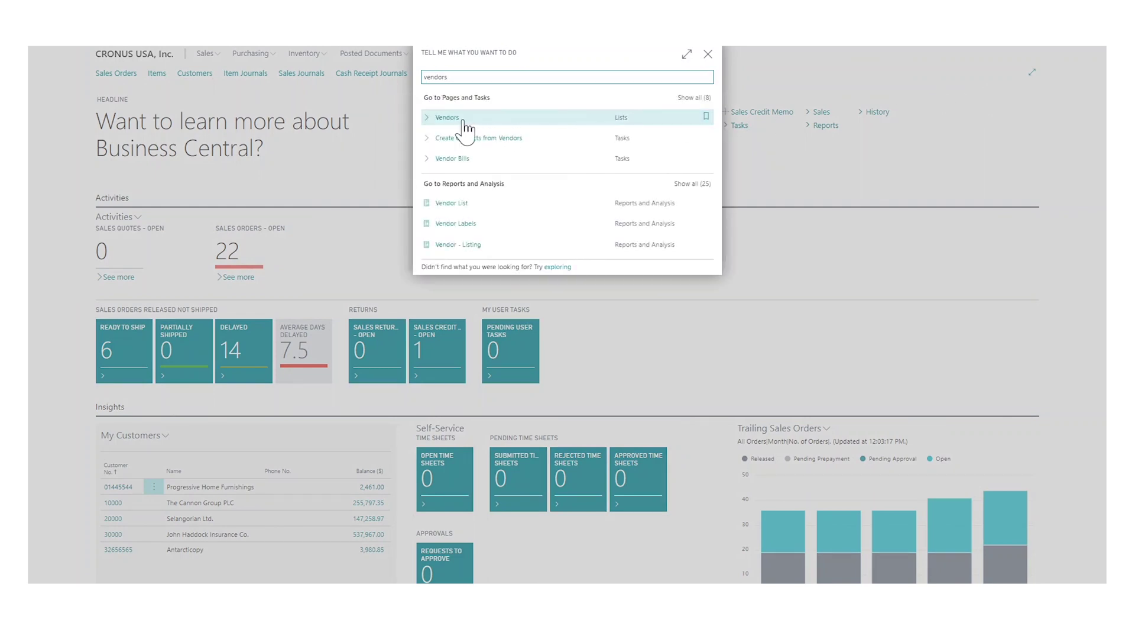
{"action": "left_click", "coordinate": [463, 121]}
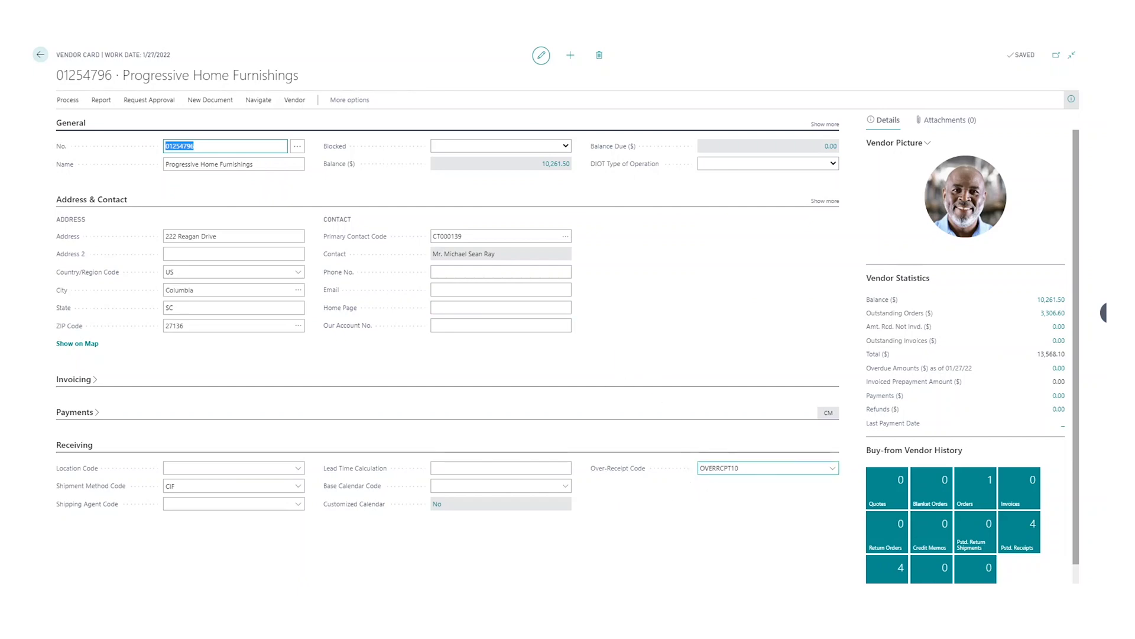
{"action": "left_click", "coordinate": [40, 54]}
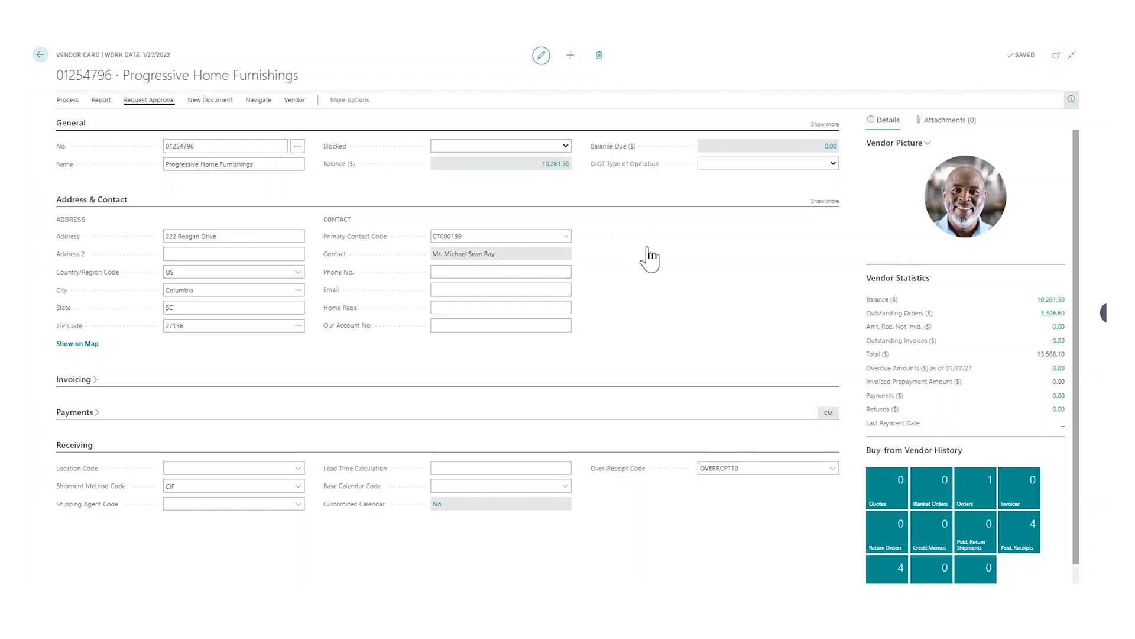
{"action": "key", "text": "alt+q"}
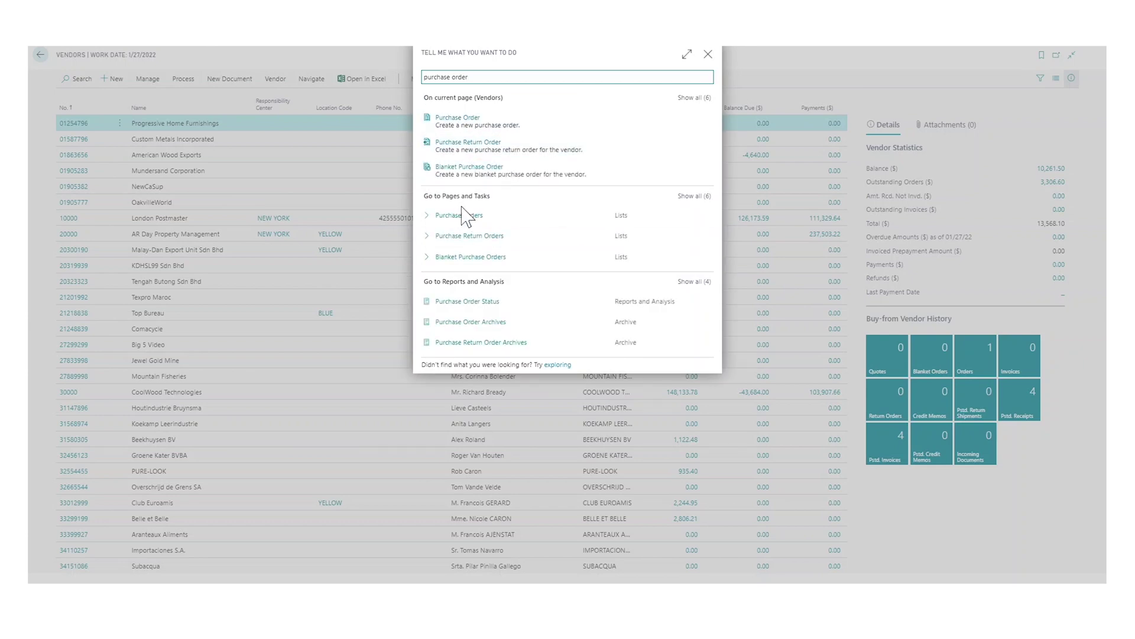
Step: Create a new purchase order for vendor Progressive Home Furnishings
{"action": "left_click", "coordinate": [460, 215]}
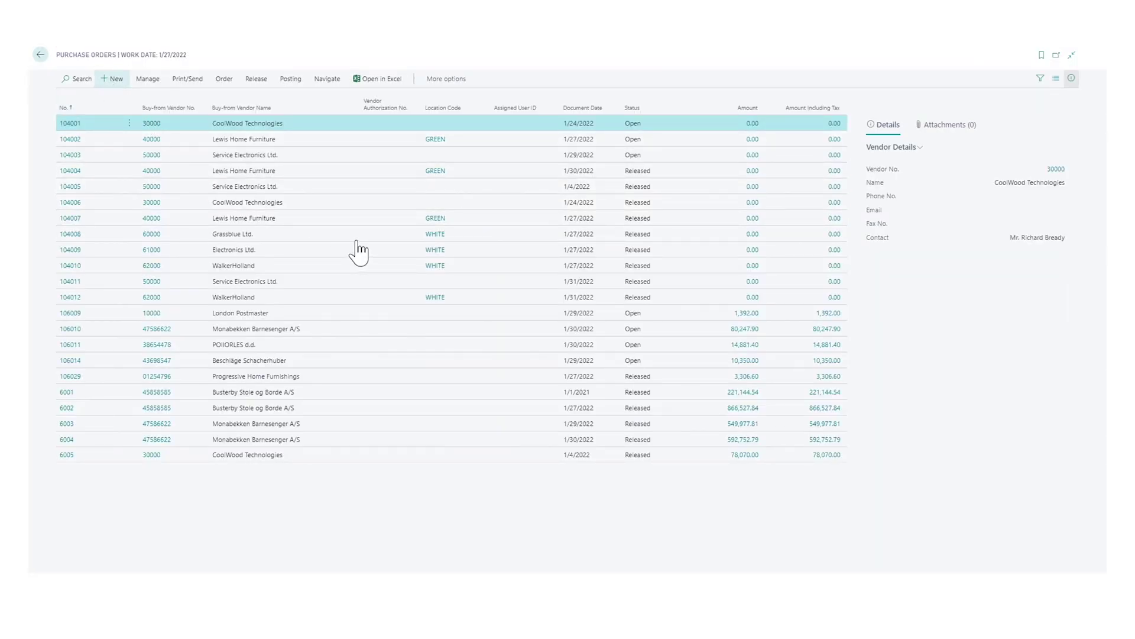
{"action": "left_click", "coordinate": [297, 147]}
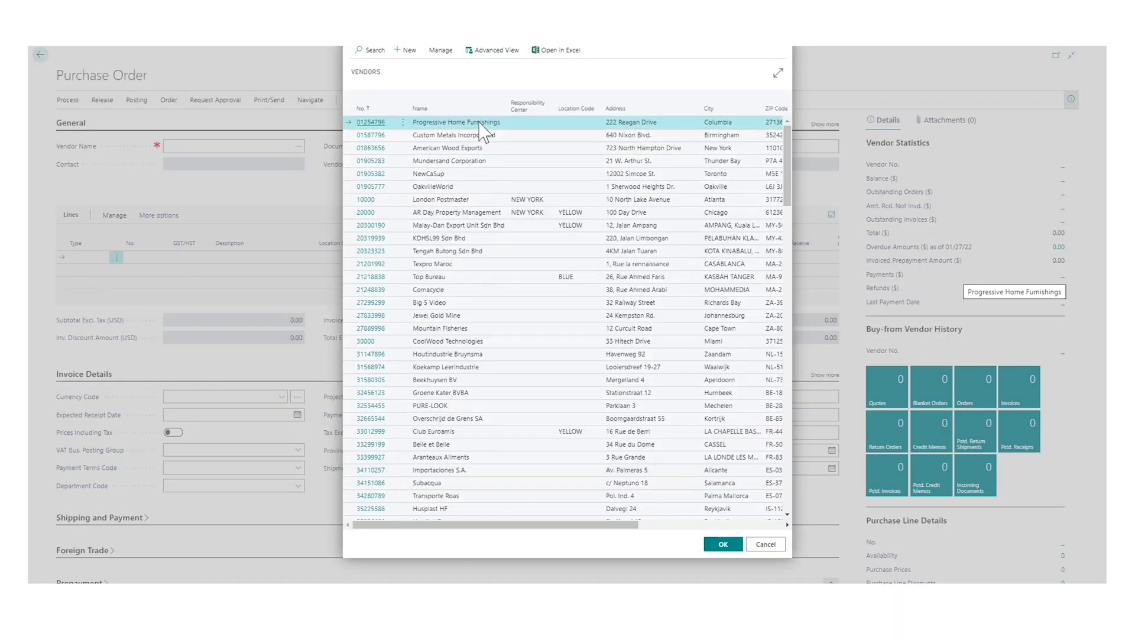
{"action": "left_click", "coordinate": [722, 543]}
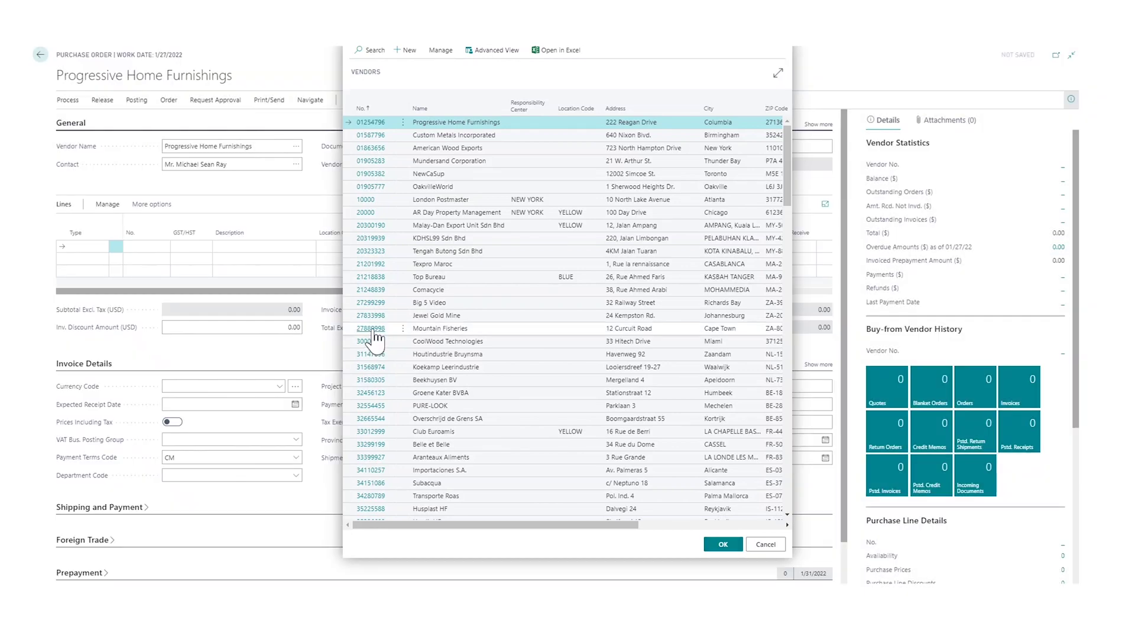
Step: Add an Item line for 20 TOKYO Guest Chair, blue (1964-S)
{"action": "left_click", "coordinate": [88, 247]}
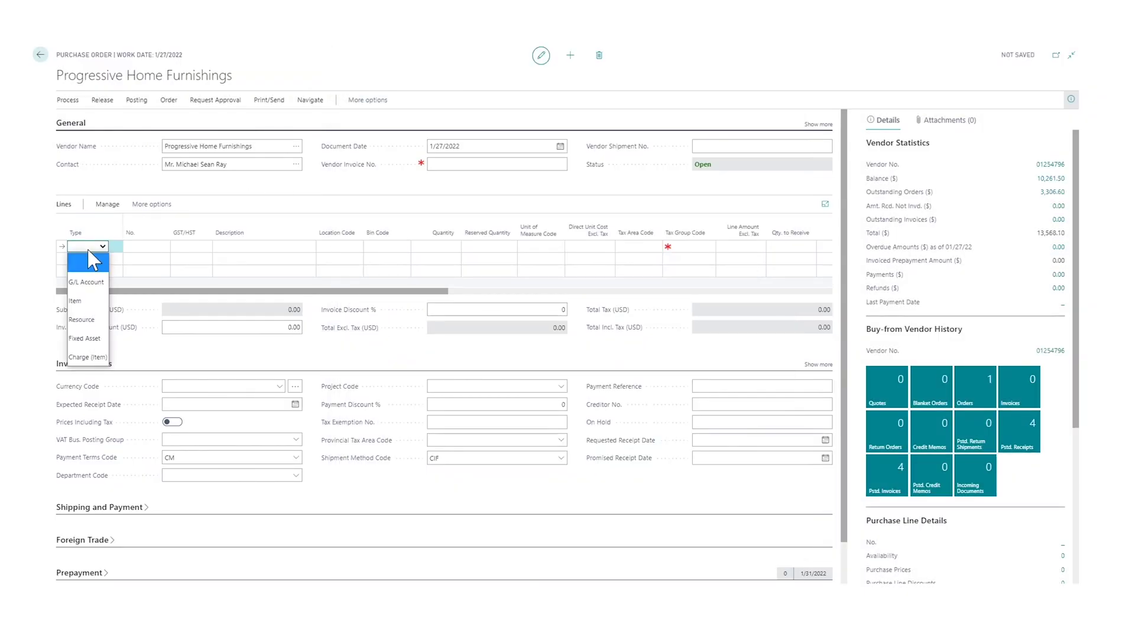
{"action": "left_click", "coordinate": [84, 299]}
{"action": "left_click", "coordinate": [149, 249]}
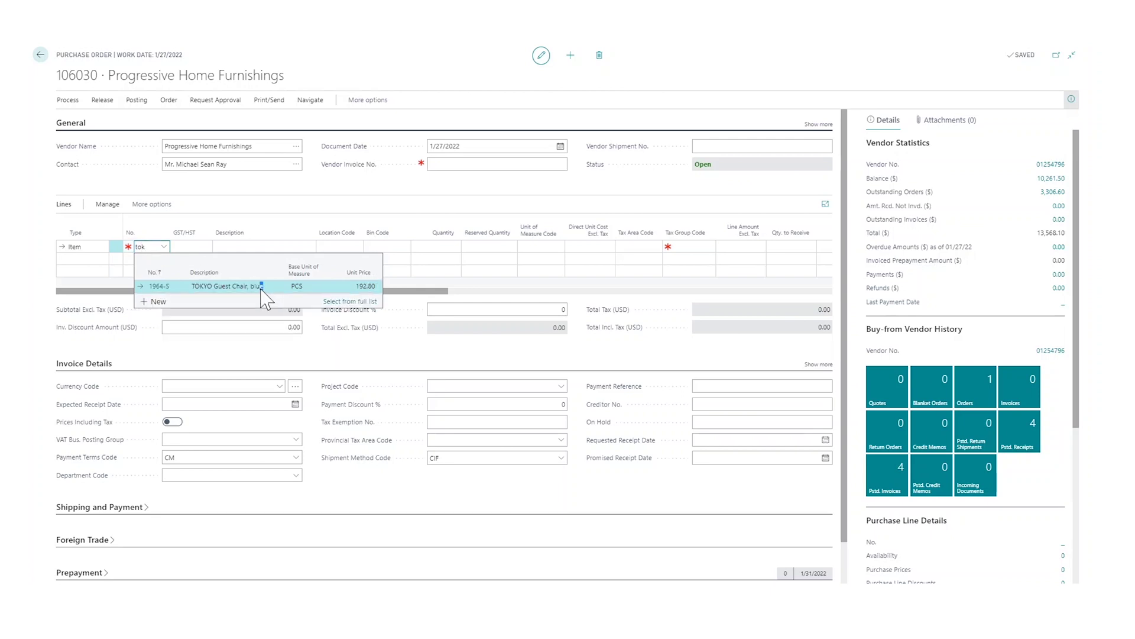
{"action": "left_click", "coordinate": [261, 286]}
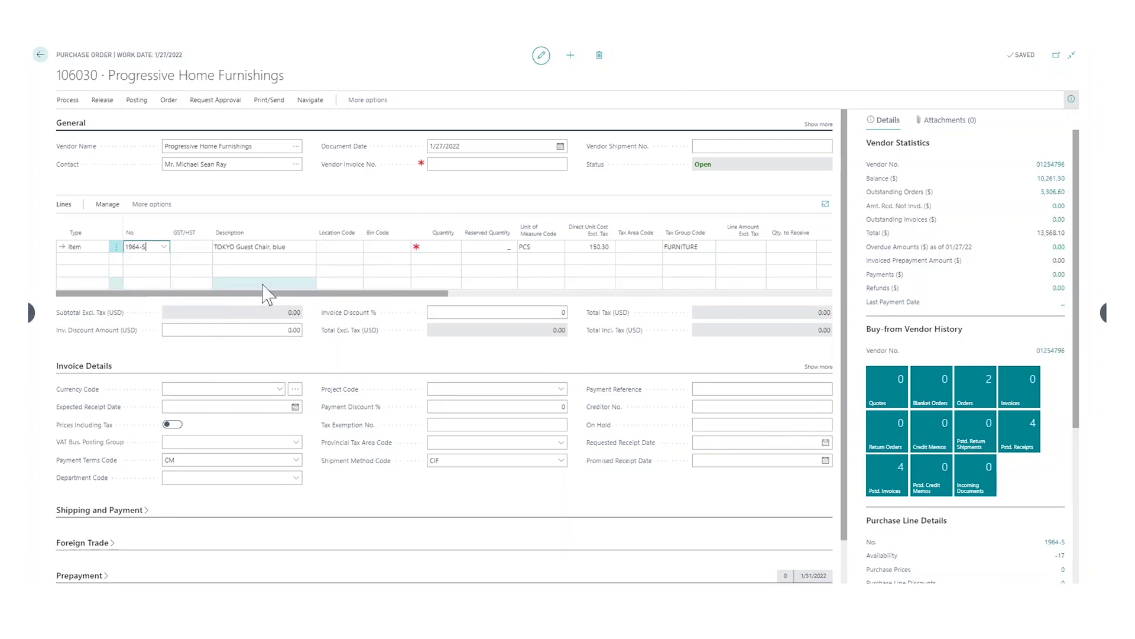
{"action": "left_click", "coordinate": [441, 247]}
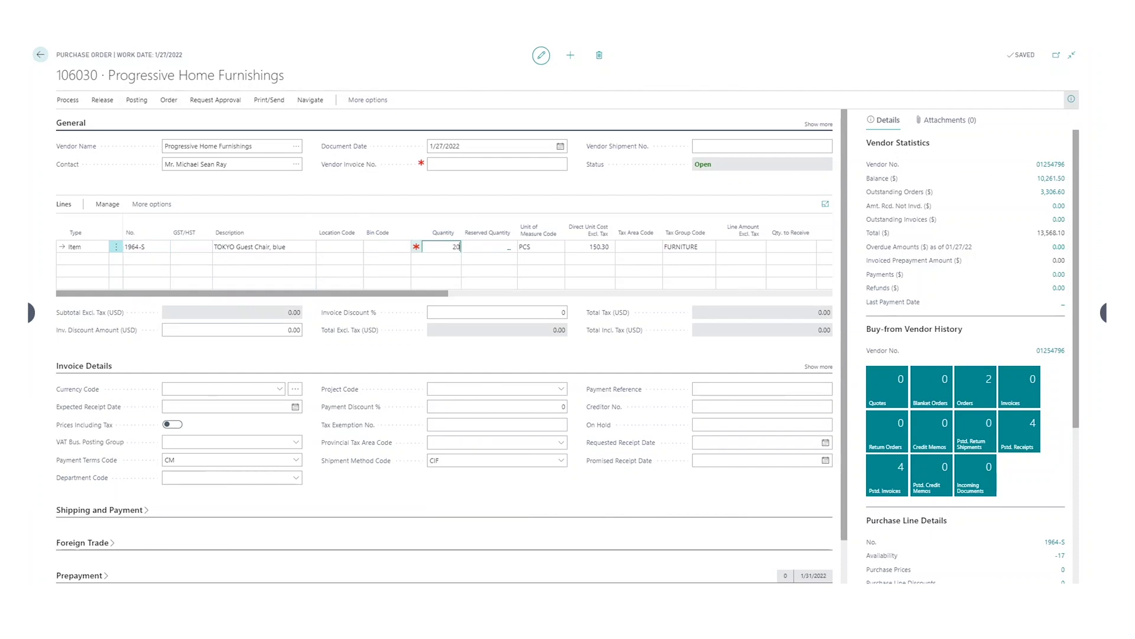
{"action": "key", "text": "Tab"}
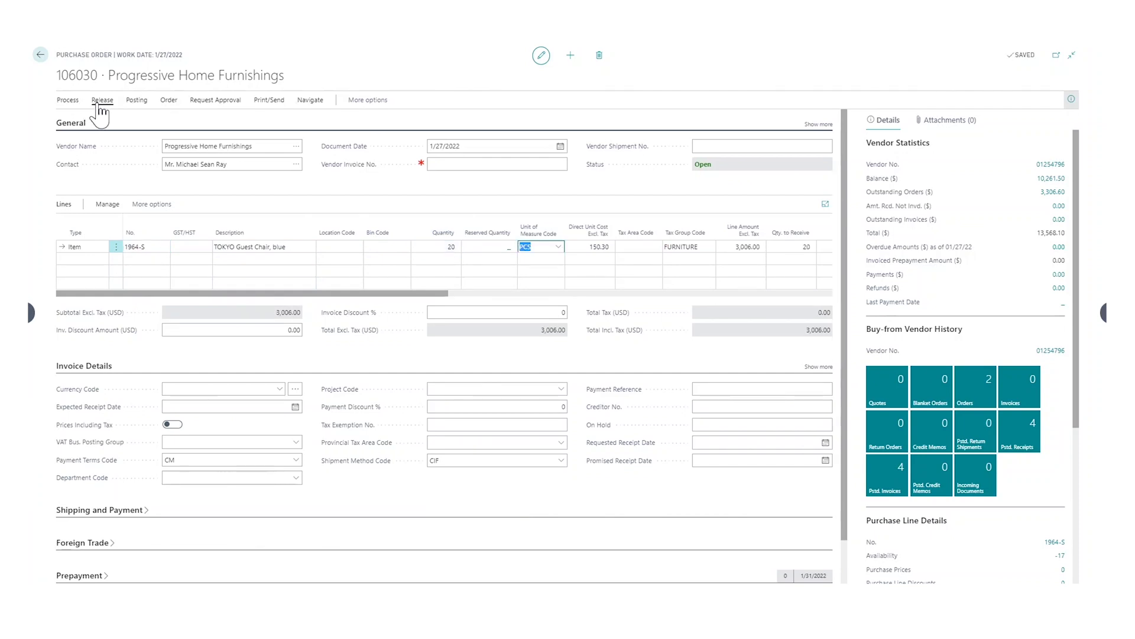
Step: Release the purchase order
{"action": "left_click", "coordinate": [101, 101]}
{"action": "left_click", "coordinate": [83, 121]}
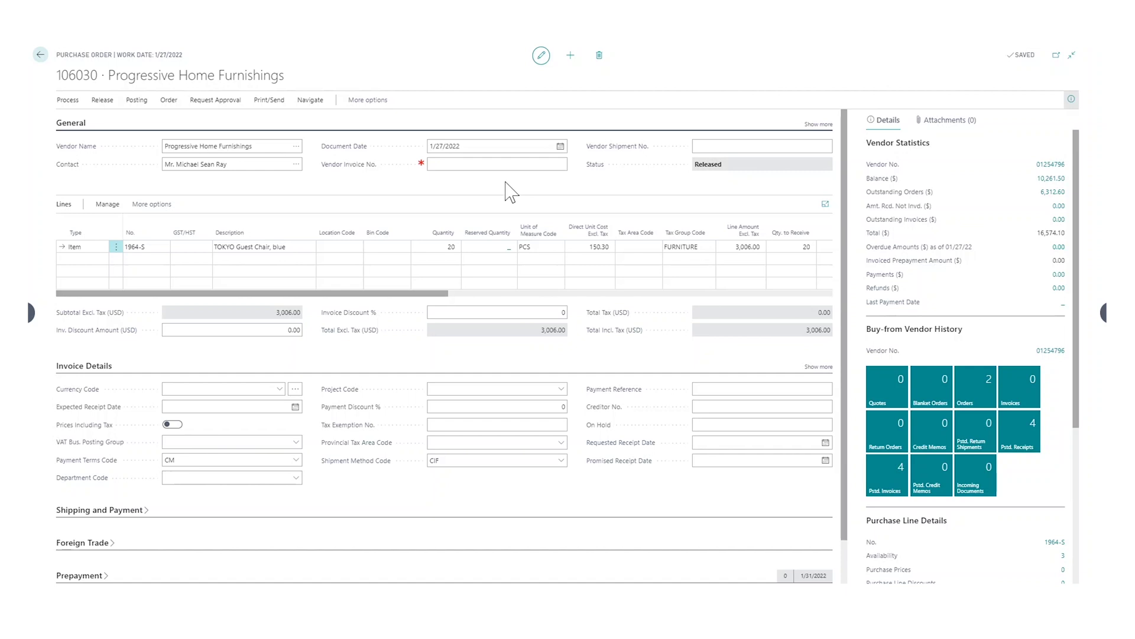
{"action": "left_click", "coordinate": [793, 246]}
Step: Set Qty. to Receive to 22 and check the over-receipt quantity 2 under OVERRCPT10
{"action": "type", "text": "22"}
{"action": "key", "text": "Tab"}
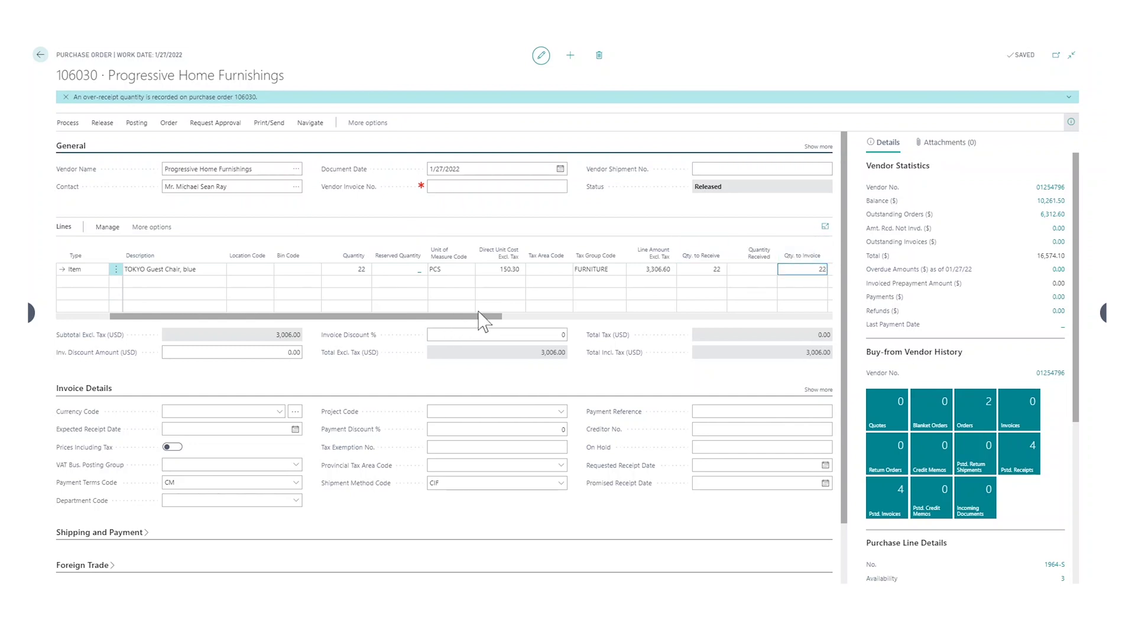
{"action": "left_click_drag", "start_coordinate": [482, 314], "coordinate": [851, 318]}
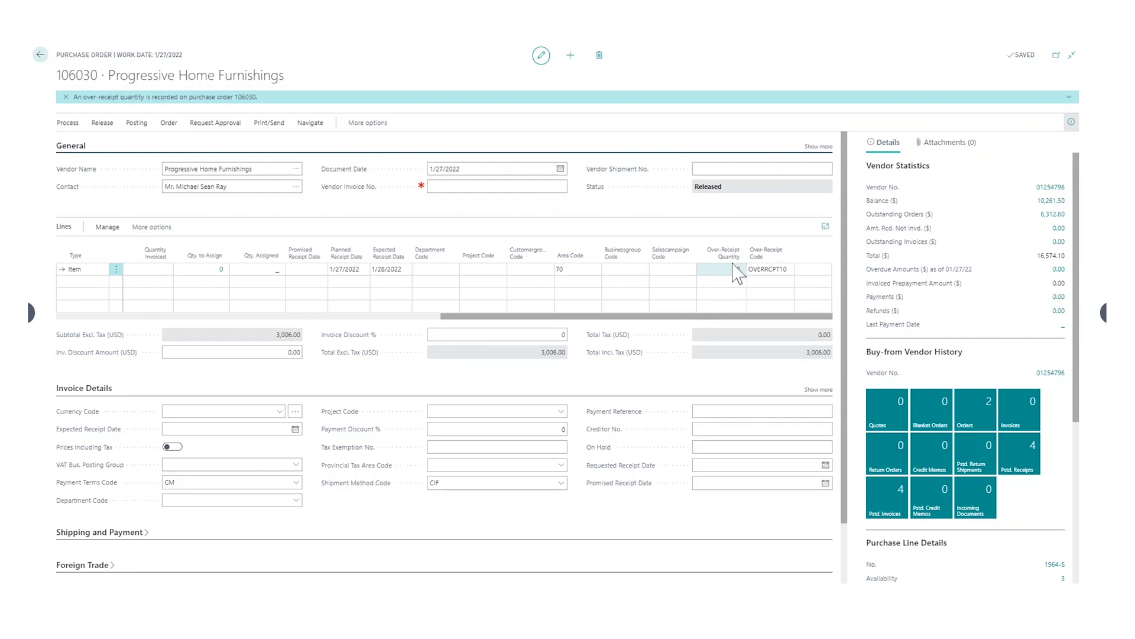
{"action": "left_click_drag", "start_coordinate": [612, 316], "coordinate": [332, 317]}
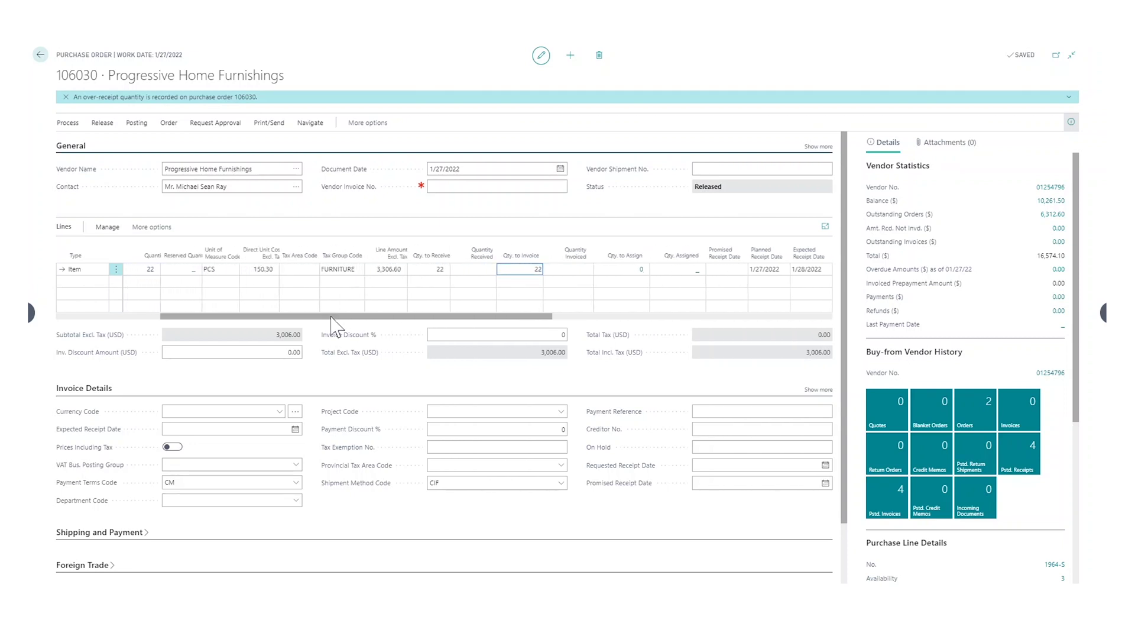
Step: Try receiving 23 chairs, see it rejected as over the limit, and revert to 22
{"action": "left_click", "coordinate": [518, 270]}
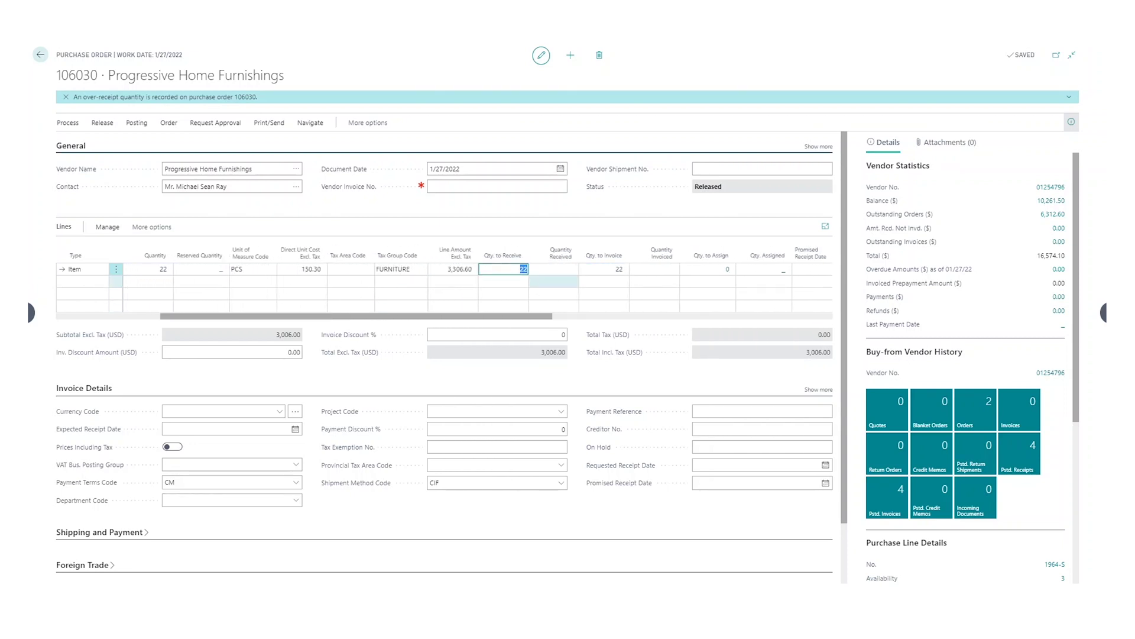
{"action": "key", "text": "Tab"}
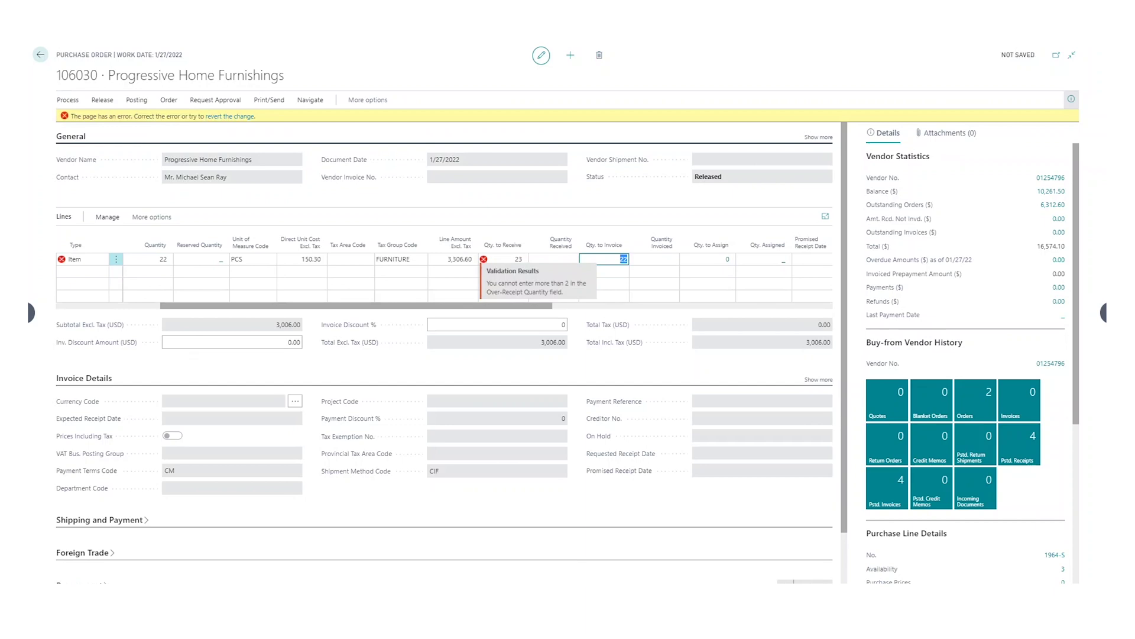
{"action": "key", "text": "shift+Tab"}
{"action": "type", "text": "22"}
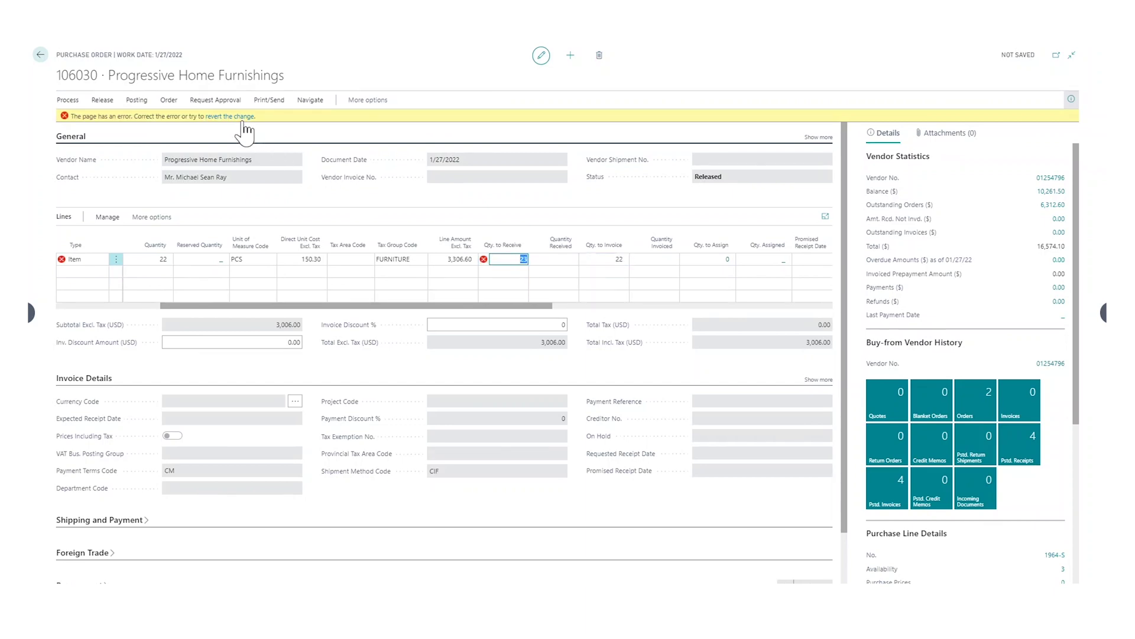
{"action": "left_click", "coordinate": [243, 134]}
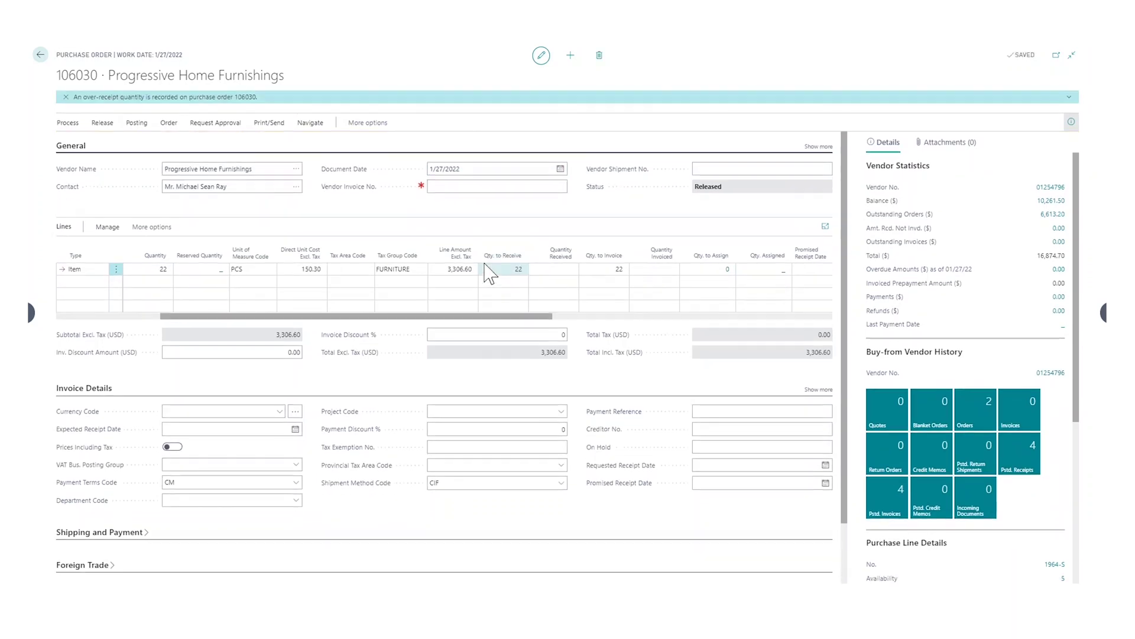
{"action": "left_click", "coordinate": [476, 186]}
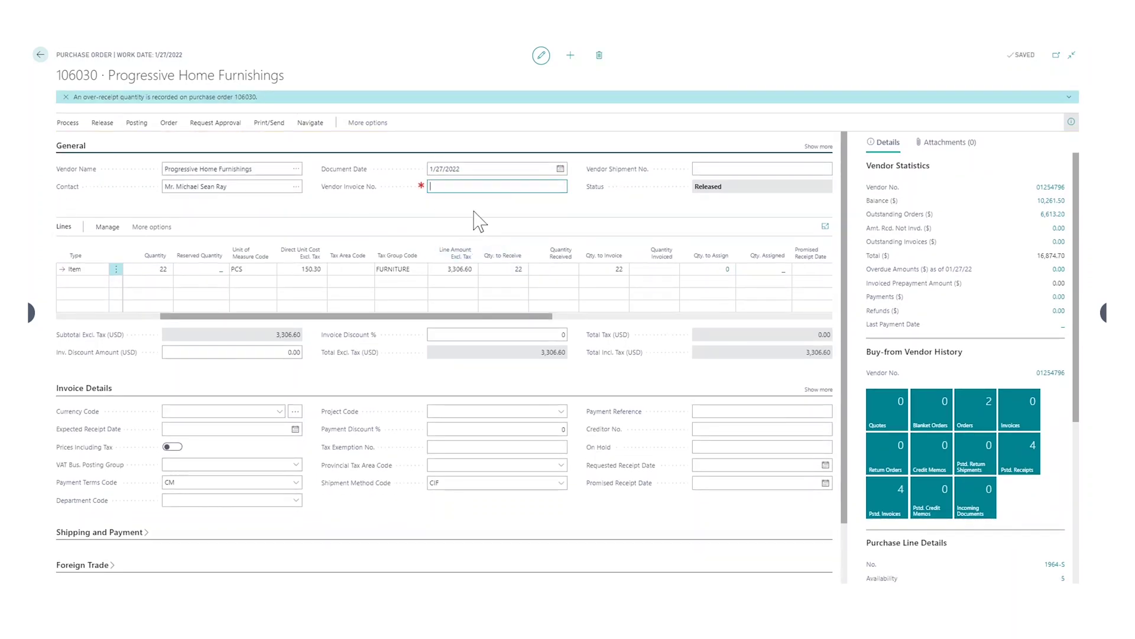
Step: Enter the vendor invoice number and post the order as Receive and Invoice
{"action": "type", "text": "234324"}
{"action": "left_click", "coordinate": [135, 123]}
{"action": "left_click", "coordinate": [82, 143]}
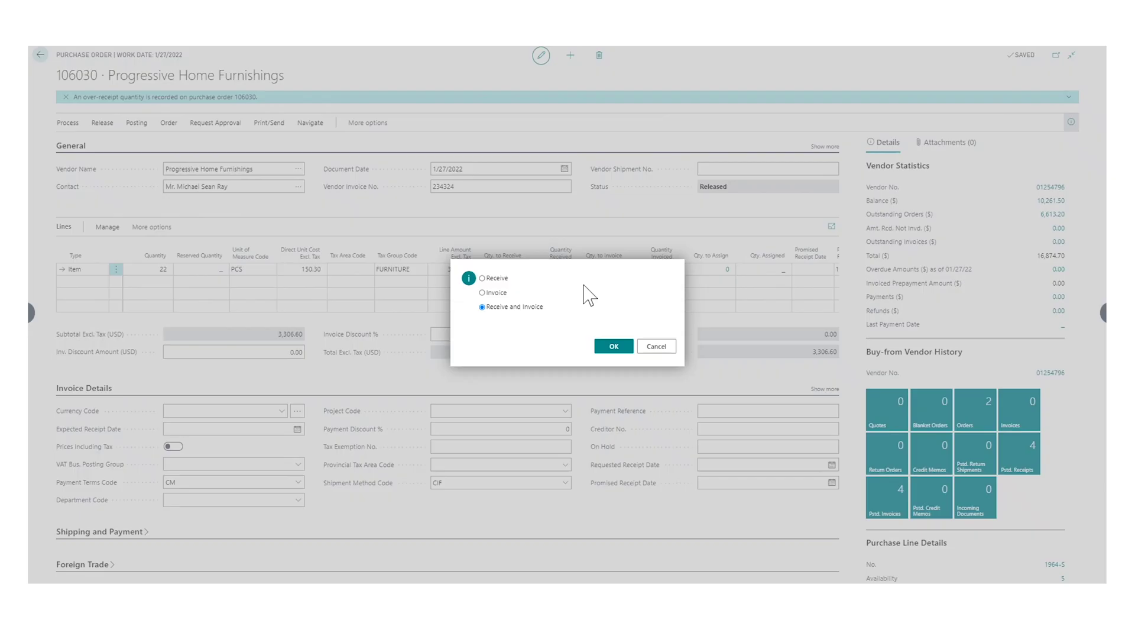
{"action": "left_click", "coordinate": [614, 346]}
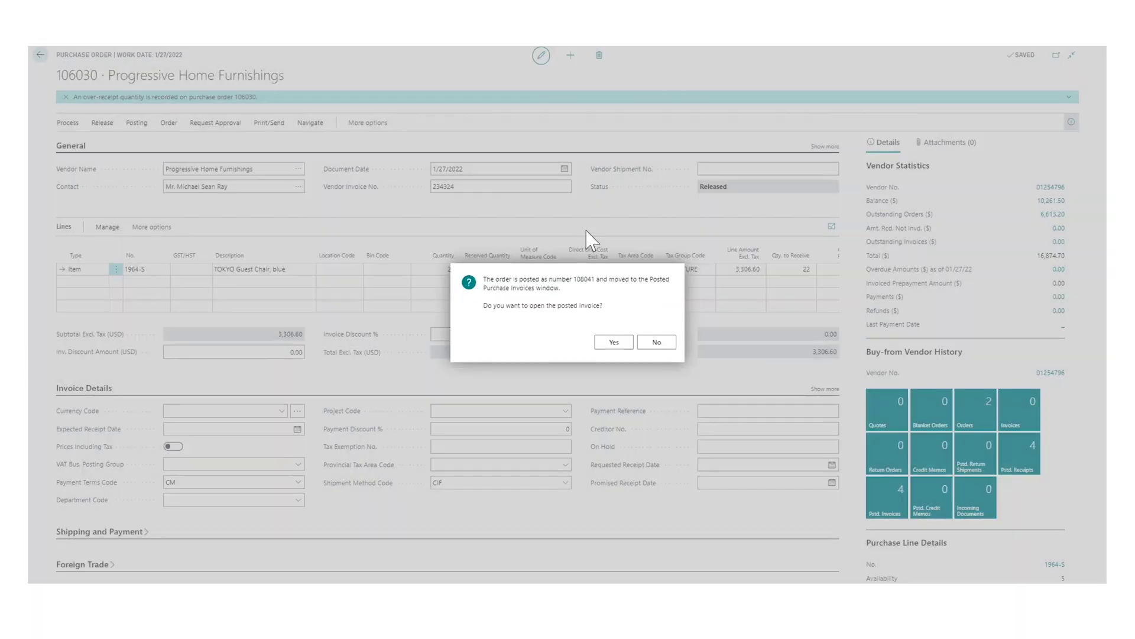
{"action": "left_click", "coordinate": [658, 346]}
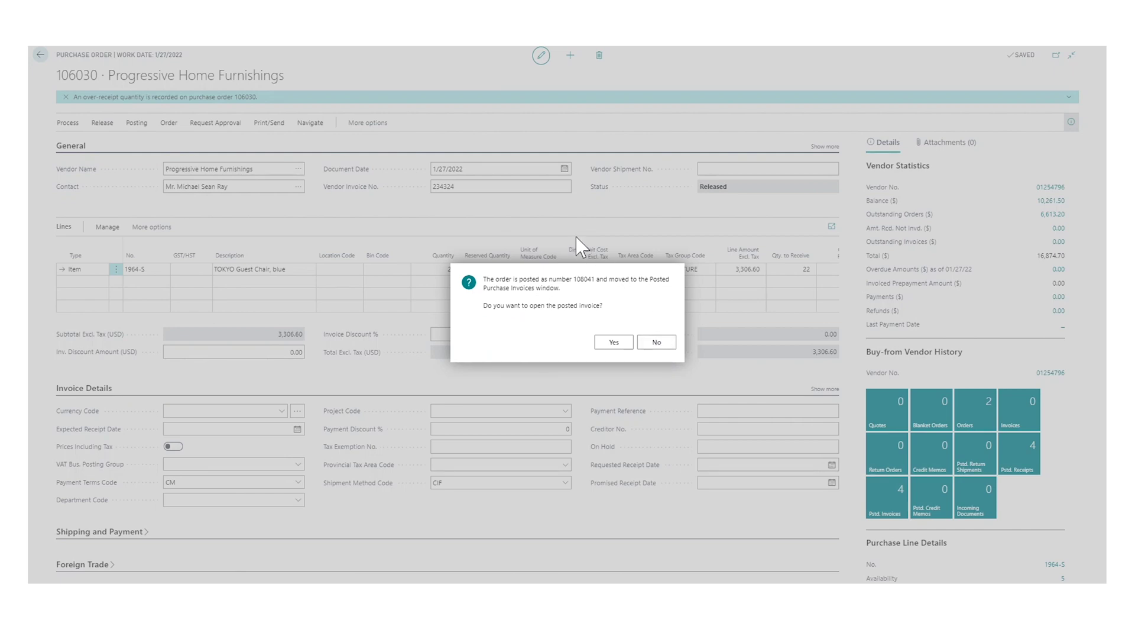